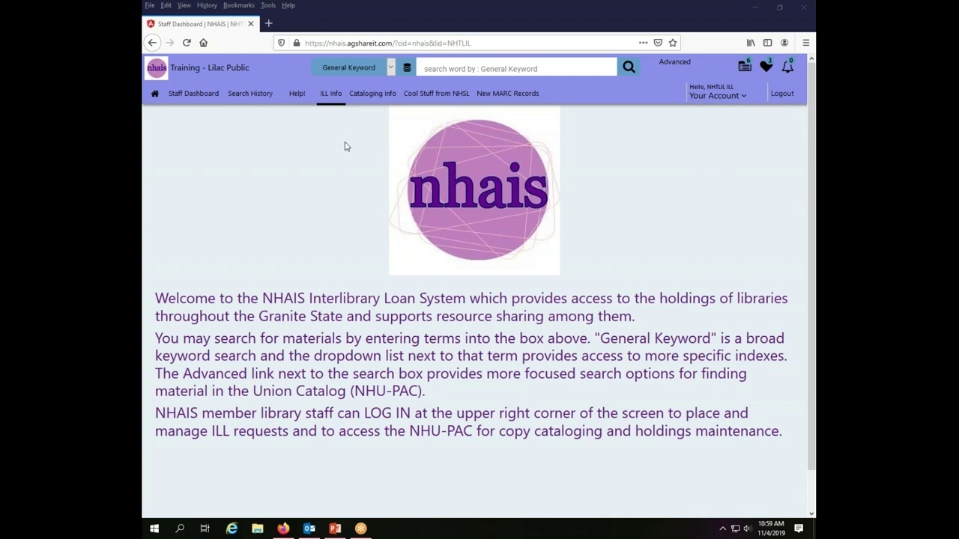
# - Open ILL Resources in a new tab, highlight agreement rules 2 and 3 (daily checks, 24-hour response), then return
pyautogui.click(330, 99)
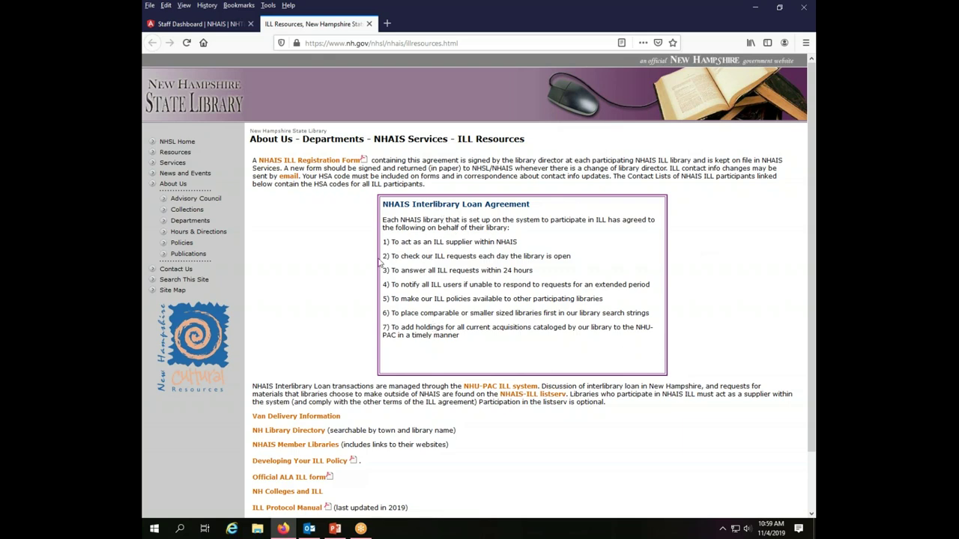
pyautogui.moveTo(385, 255); pyautogui.dragTo(602, 263)
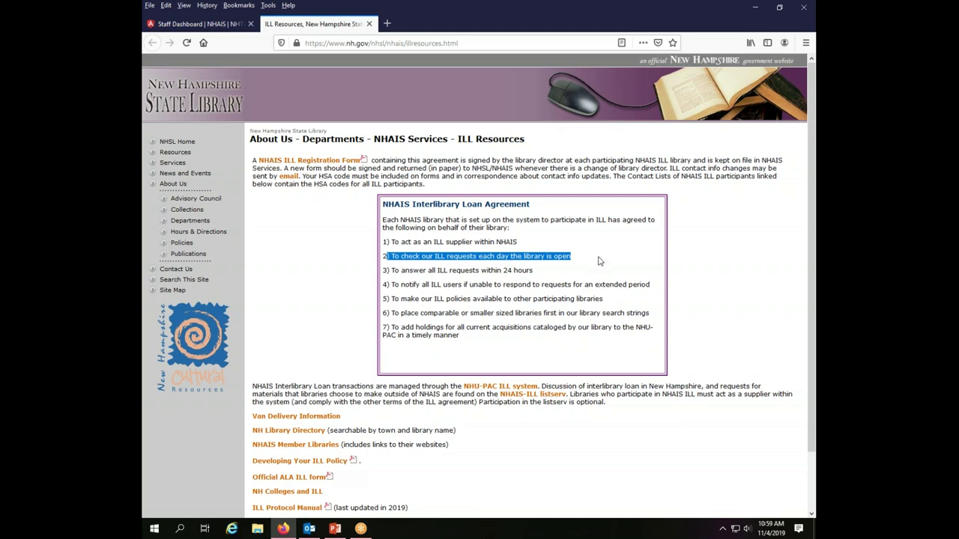
pyautogui.click(389, 271)
pyautogui.moveTo(389, 270); pyautogui.dragTo(606, 270)
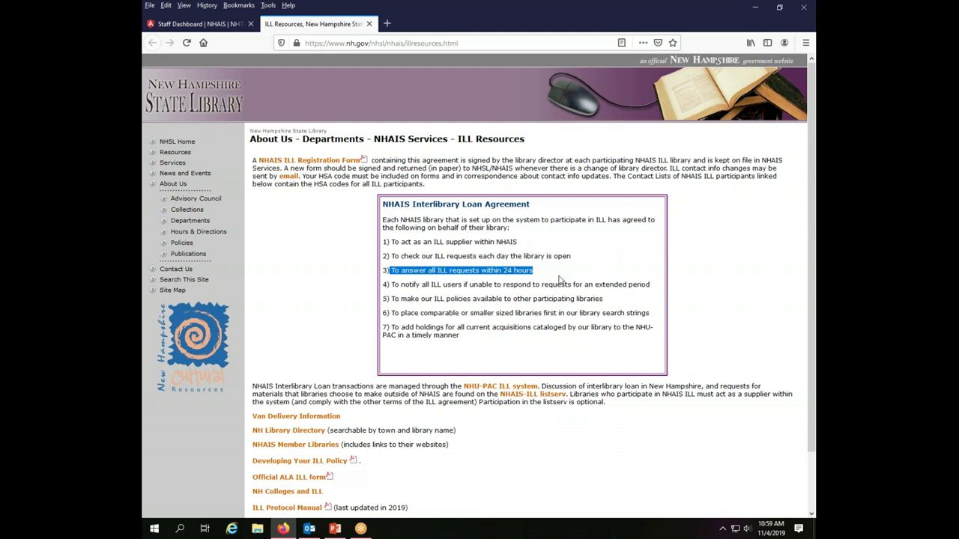
pyautogui.click(177, 21)
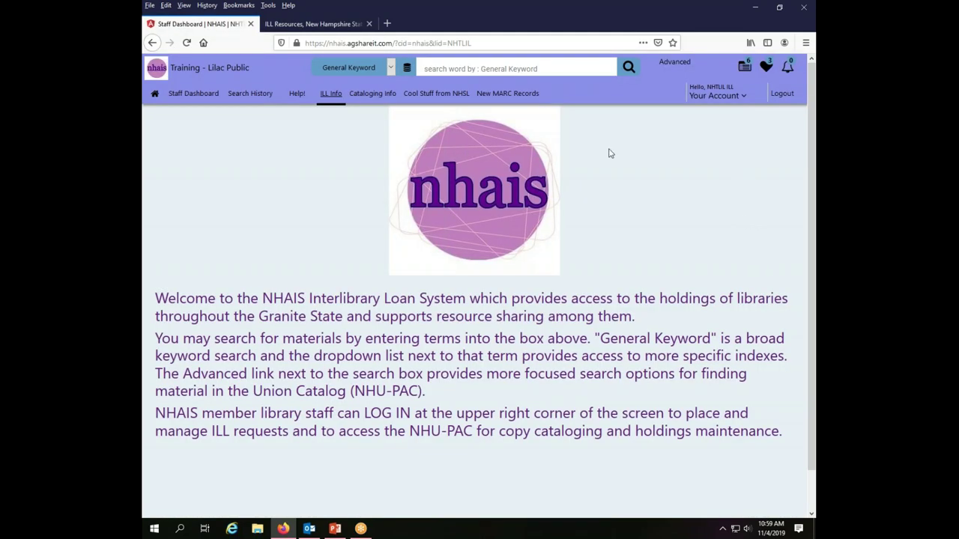
# - Open the Request Manager from Quick Links and highlight the lender action item statuses
pyautogui.click(768, 67)
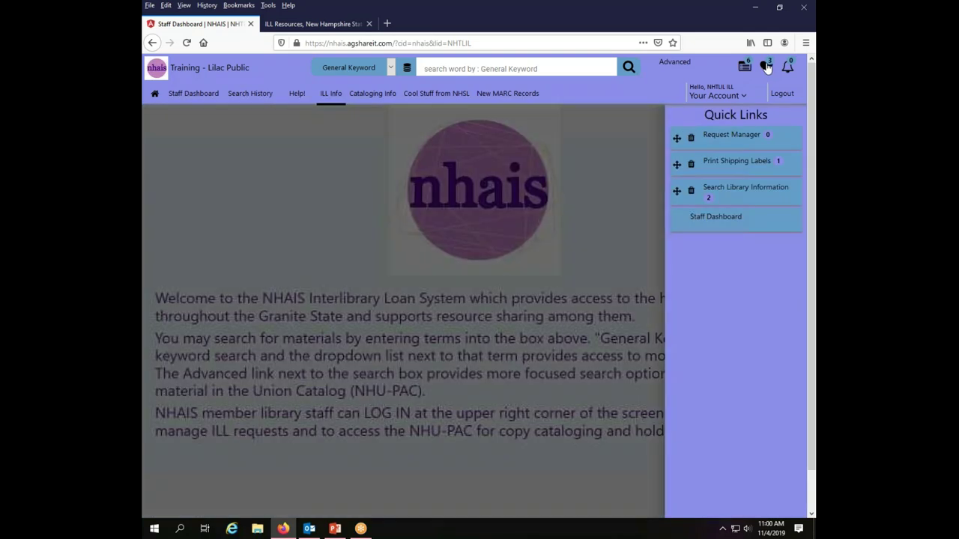
pyautogui.click(732, 135)
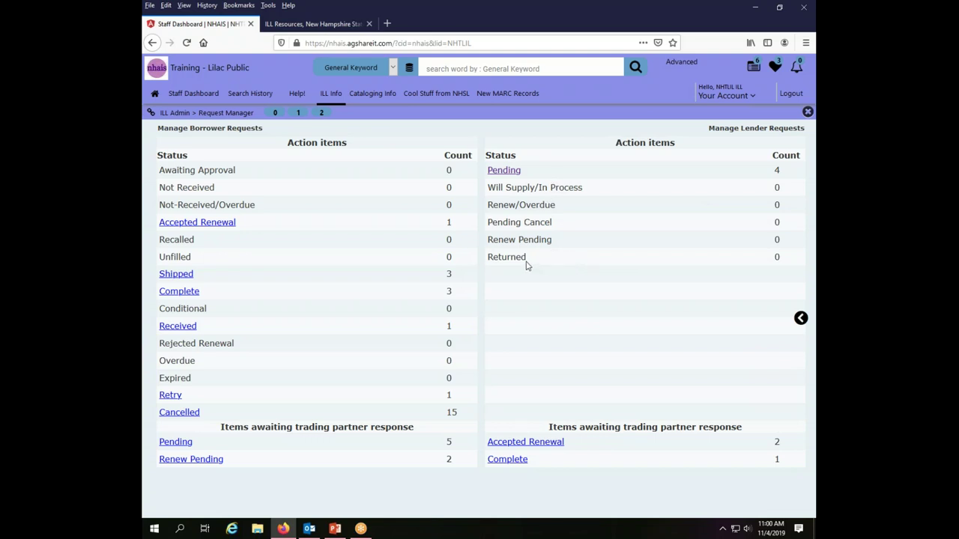
pyautogui.moveTo(531, 261); pyautogui.dragTo(487, 260)
pyautogui.click(580, 244)
pyautogui.moveTo(581, 242); pyautogui.dragTo(487, 240)
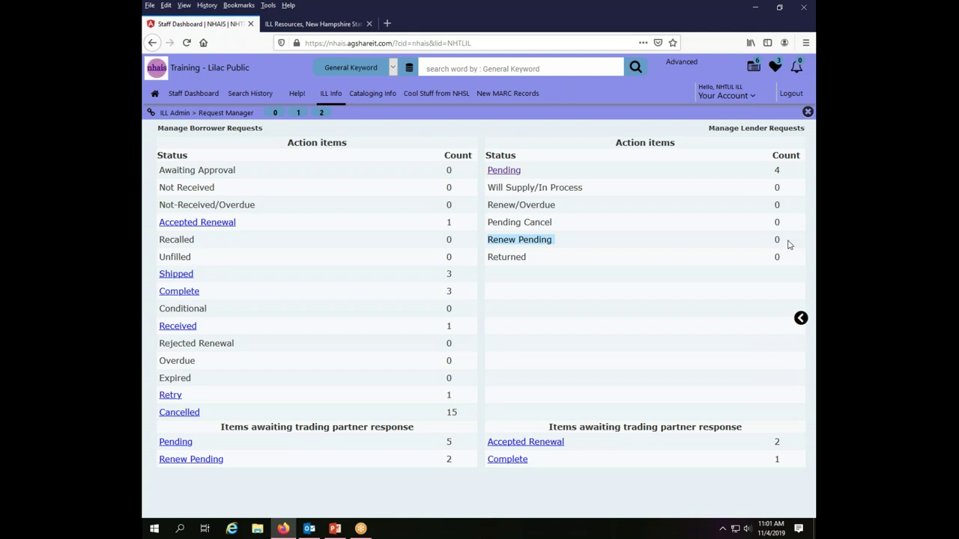
pyautogui.click(585, 225)
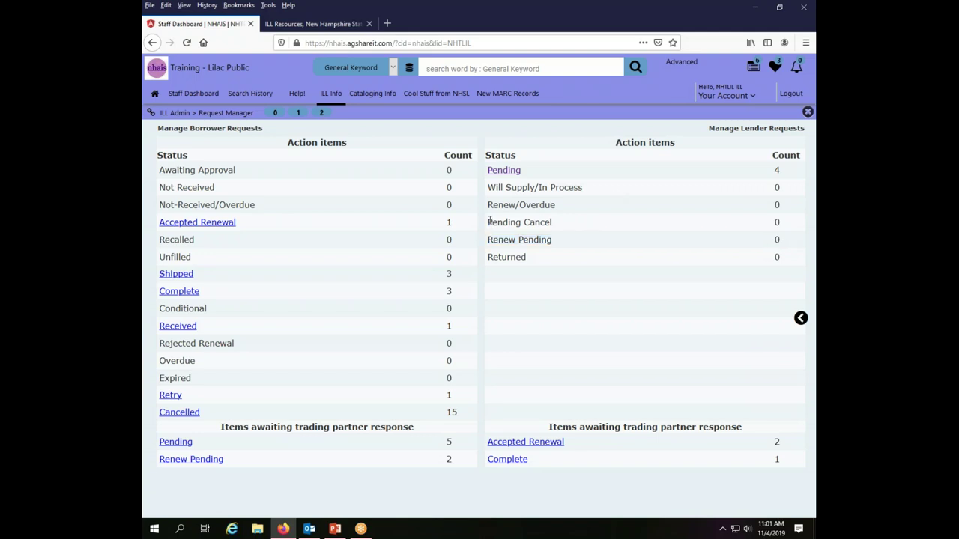
pyautogui.moveTo(488, 223); pyautogui.dragTo(570, 222)
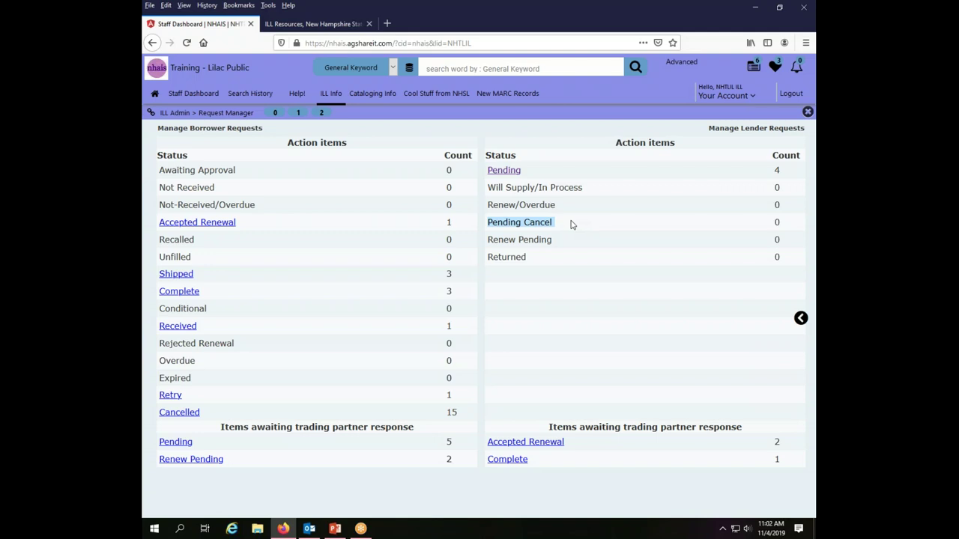
pyautogui.click(563, 211)
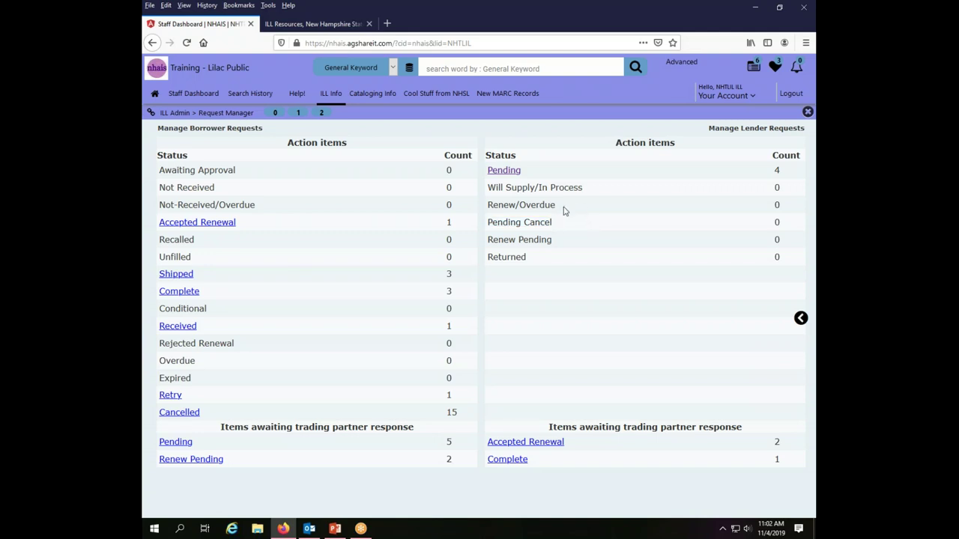
pyautogui.moveTo(564, 211); pyautogui.dragTo(495, 206)
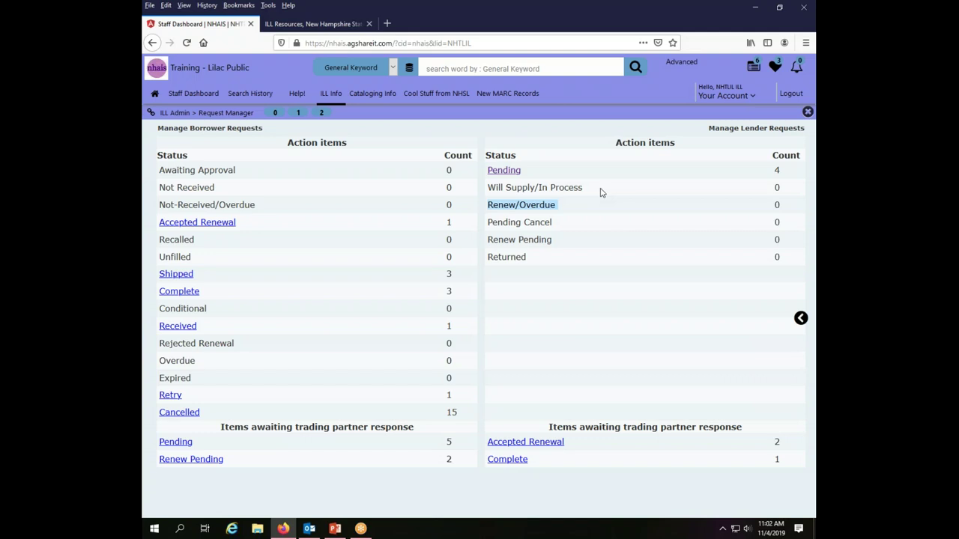
pyautogui.moveTo(603, 189); pyautogui.dragTo(488, 194)
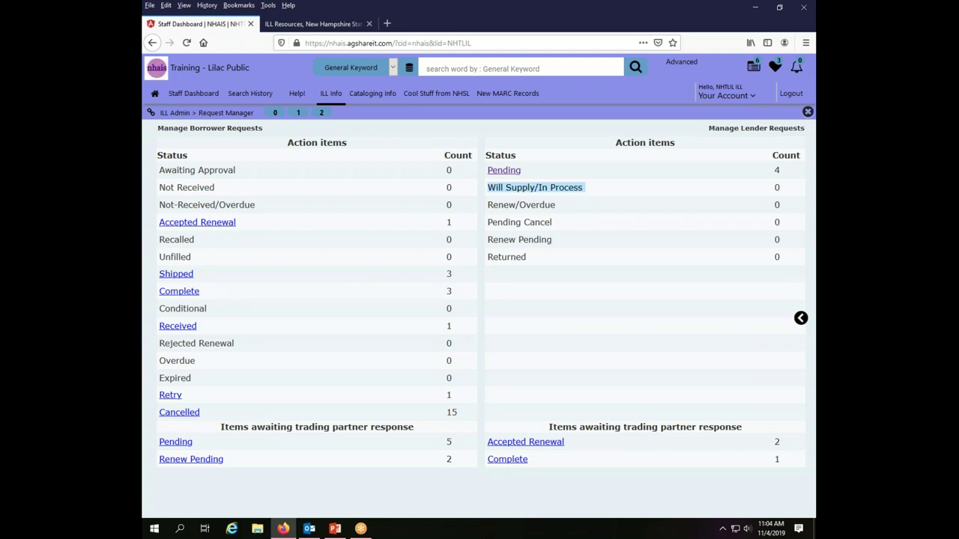
pyautogui.click(507, 171)
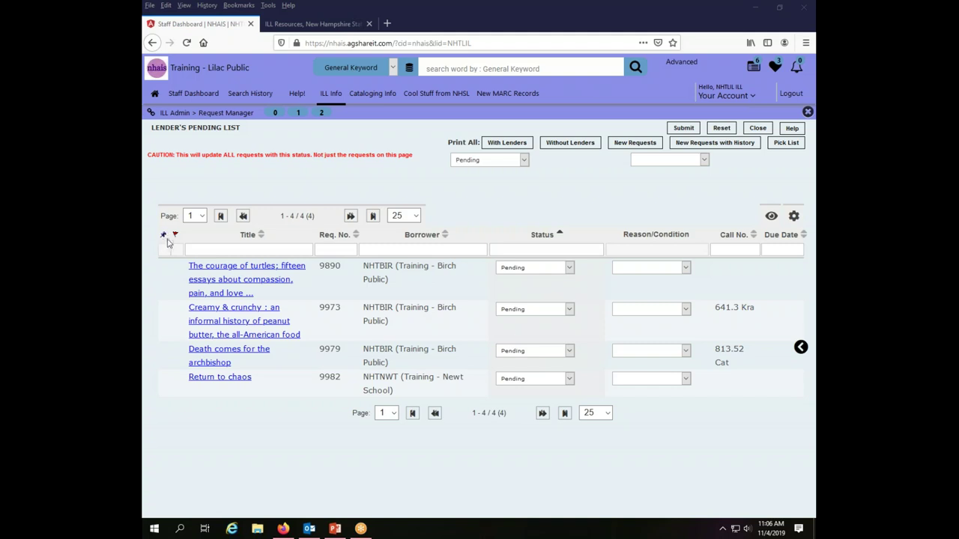
pyautogui.click(164, 236)
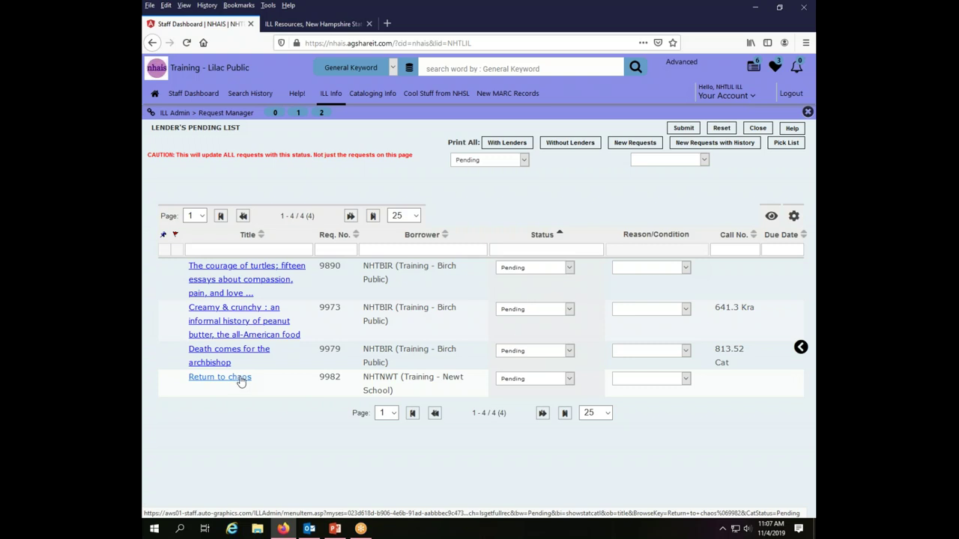
# - Open request 9982 'Return to chaos' and set Will not Supply with reason Non-circulating [Unfilled]
pyautogui.click(241, 381)
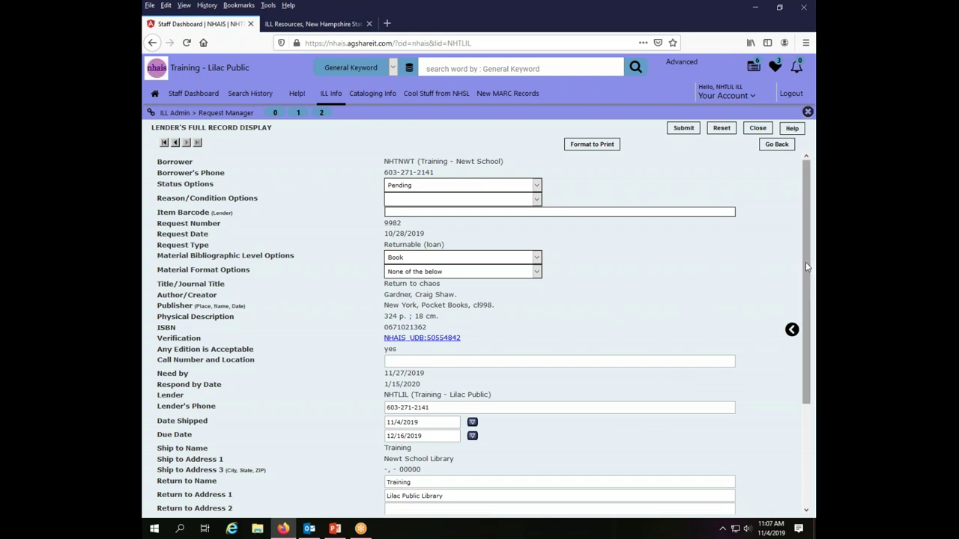
pyautogui.moveTo(812, 268); pyautogui.dragTo(799, 236)
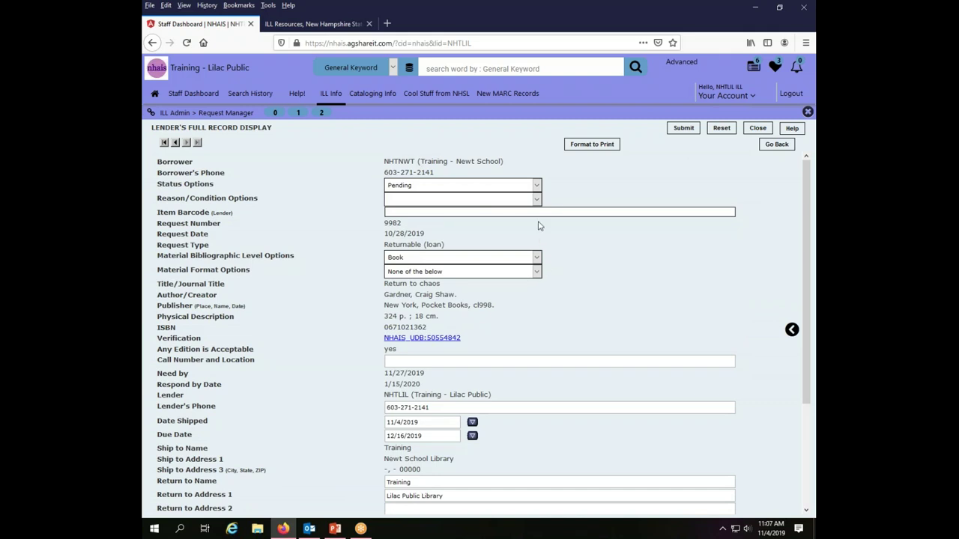
pyautogui.click(537, 185)
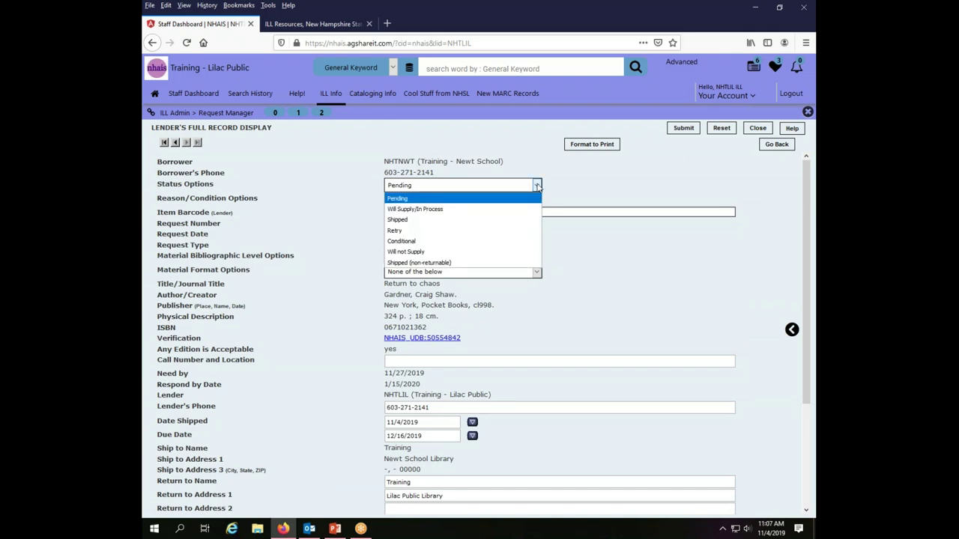
pyautogui.click(515, 253)
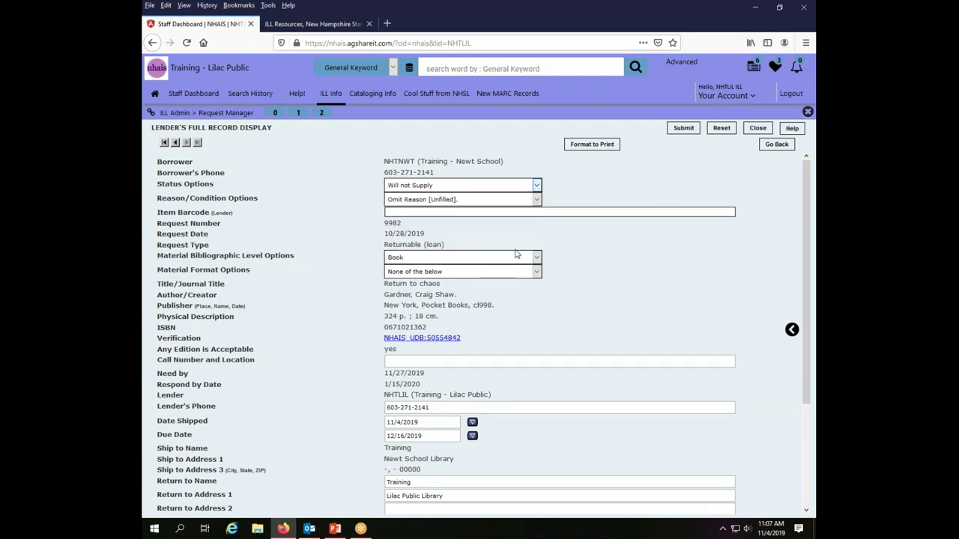
pyautogui.click(536, 200)
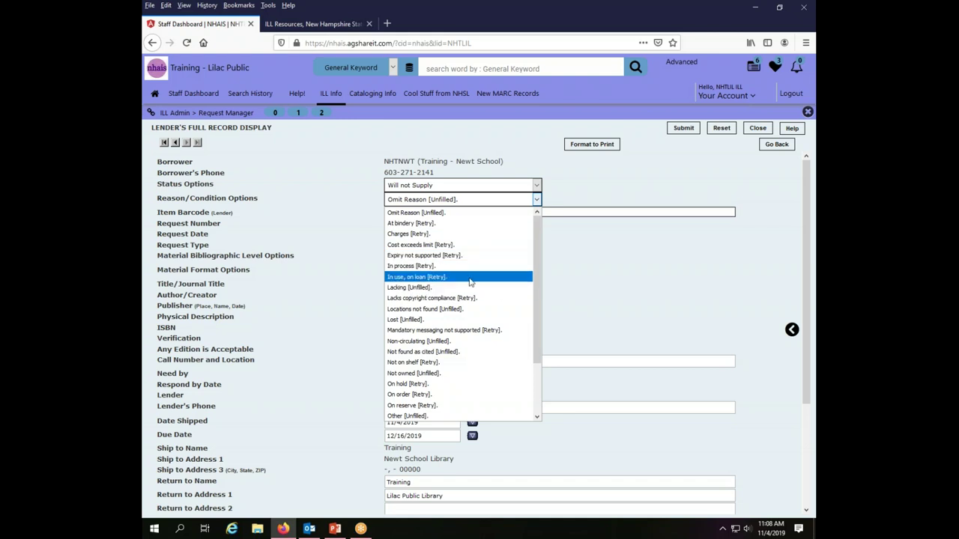
pyautogui.click(473, 344)
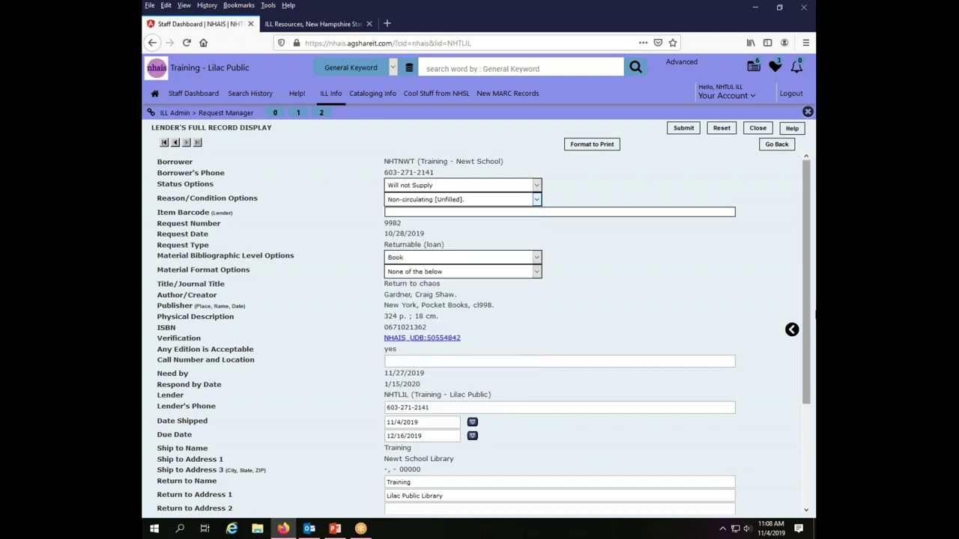
pyautogui.moveTo(807, 301); pyautogui.dragTo(808, 423)
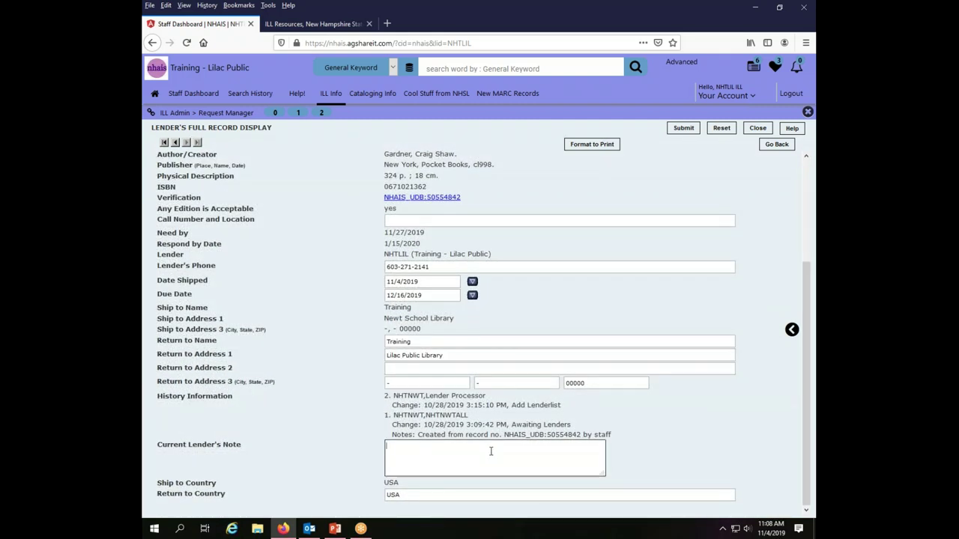
# - Enter lender's note 'We only let these books be used in the library. Feel free to refer your patron to us for a visit.' and submit
pyautogui.write('We only let these books')
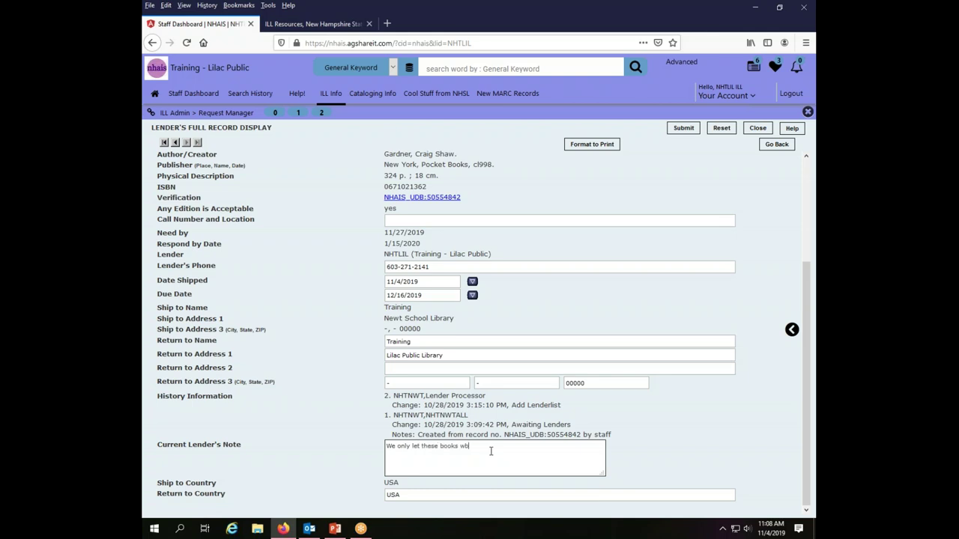
pyautogui.press('BackSpace')
pyautogui.write('s be used in the librarya')
pyautogui.press('BackSpace')
pyautogui.write('. Feel free to refer your patron to us for')
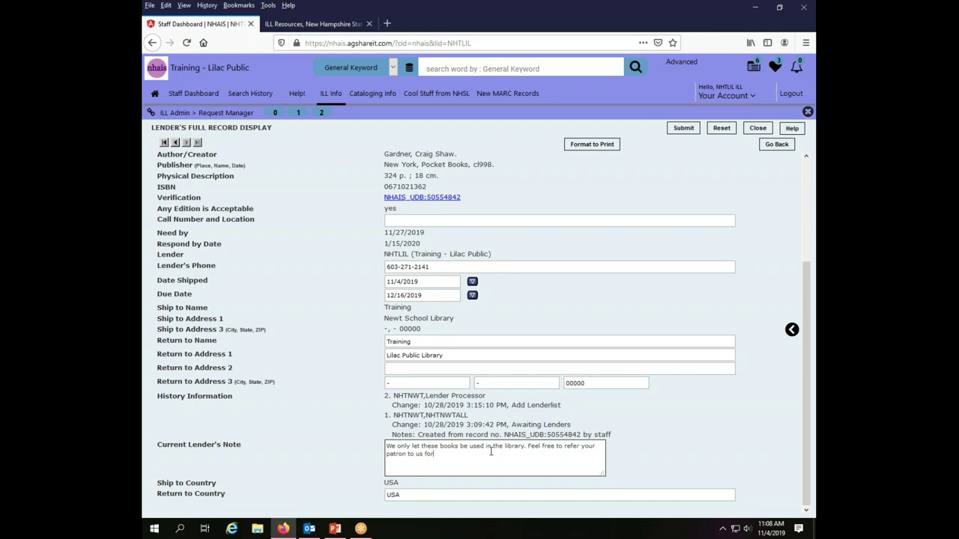
pyautogui.write(' a visit.')
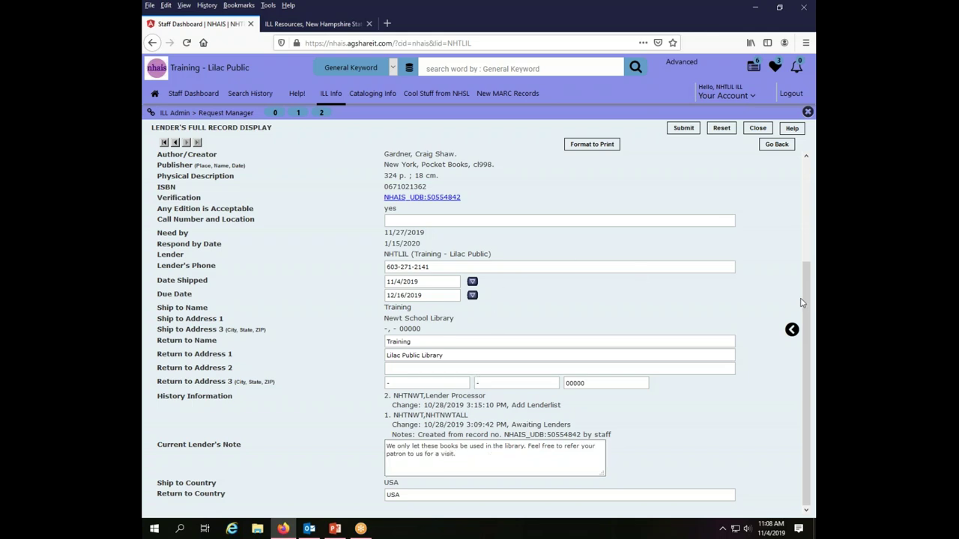
pyautogui.moveTo(808, 310); pyautogui.dragTo(809, 198)
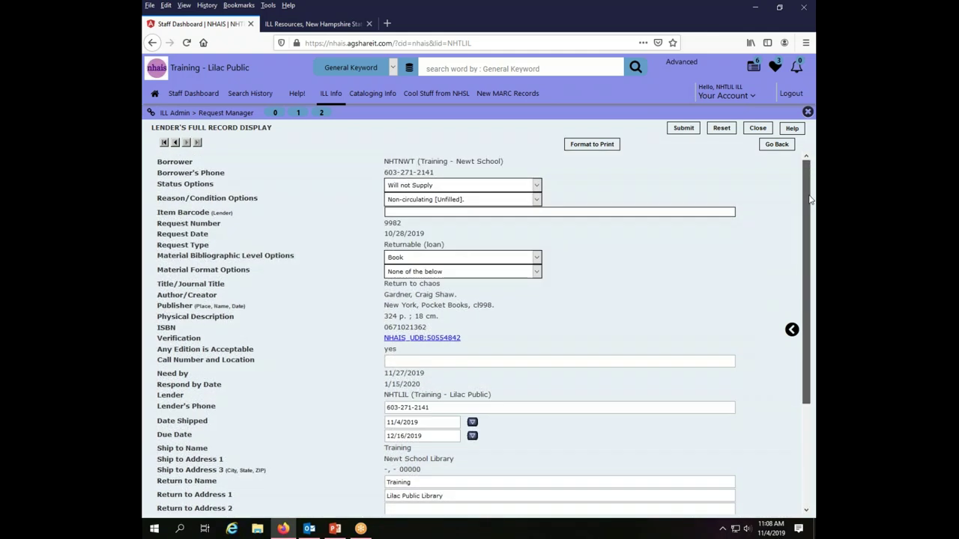
pyautogui.moveTo(810, 199); pyautogui.dragTo(815, 363)
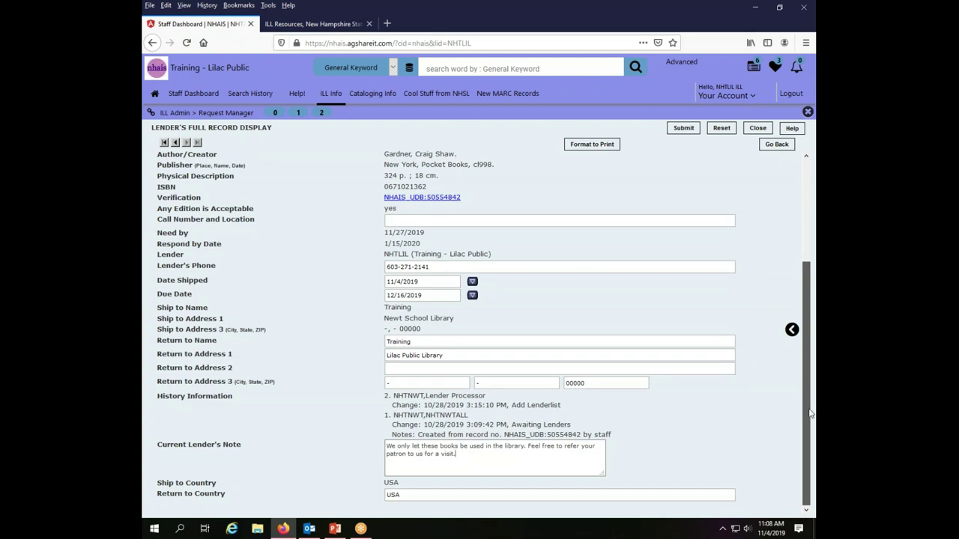
pyautogui.scroll(4, 813, 322)
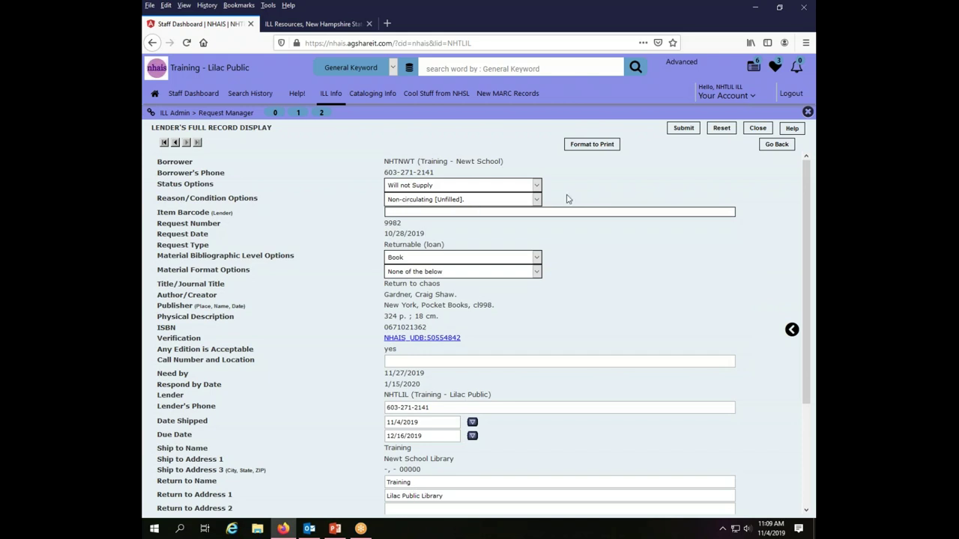
pyautogui.click(682, 129)
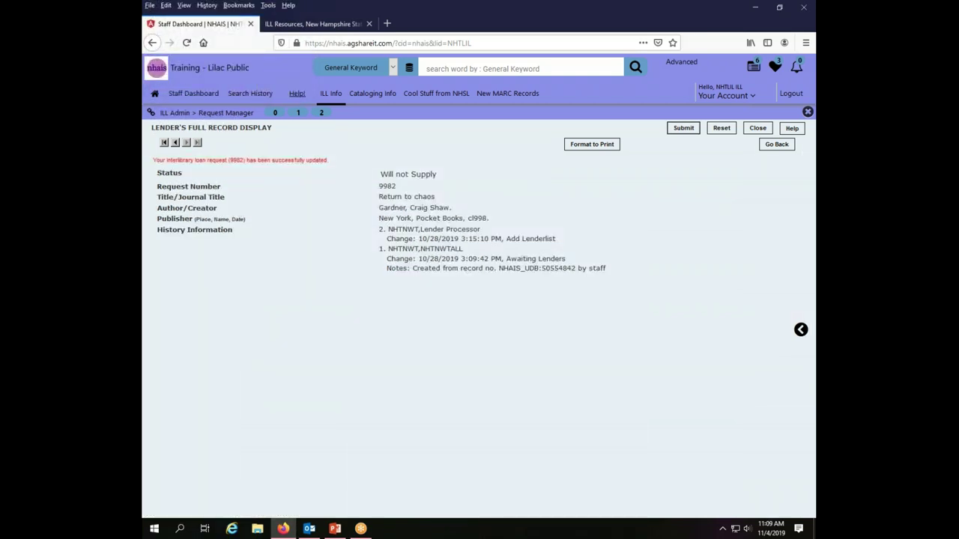
# - Highlight the 'successfully updated' confirmation for request 9982
pyautogui.moveTo(152, 160); pyautogui.dragTo(330, 164)
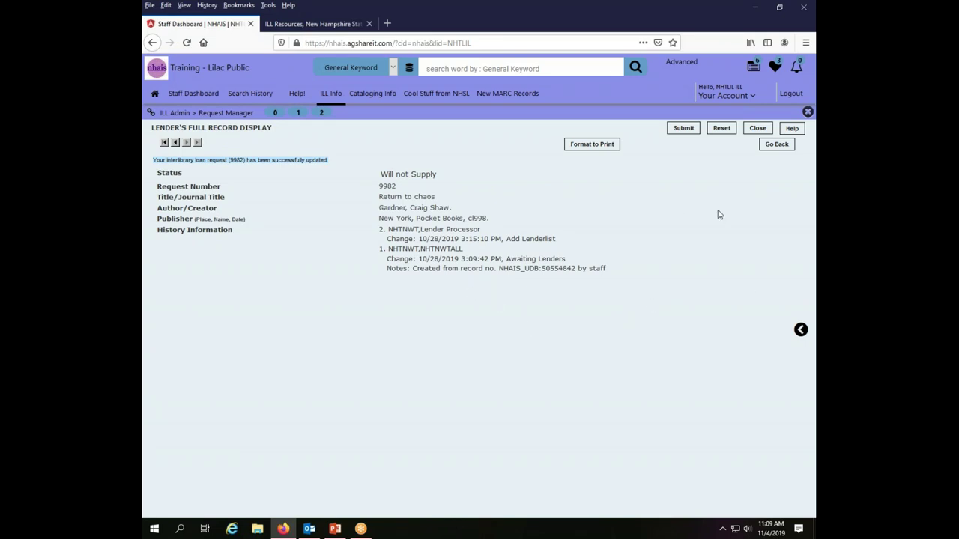
# - Back on the Lender's Pending List, set The courage of turtles (9890) and Creamy & crunchy (9973) to Shipped
pyautogui.click(779, 145)
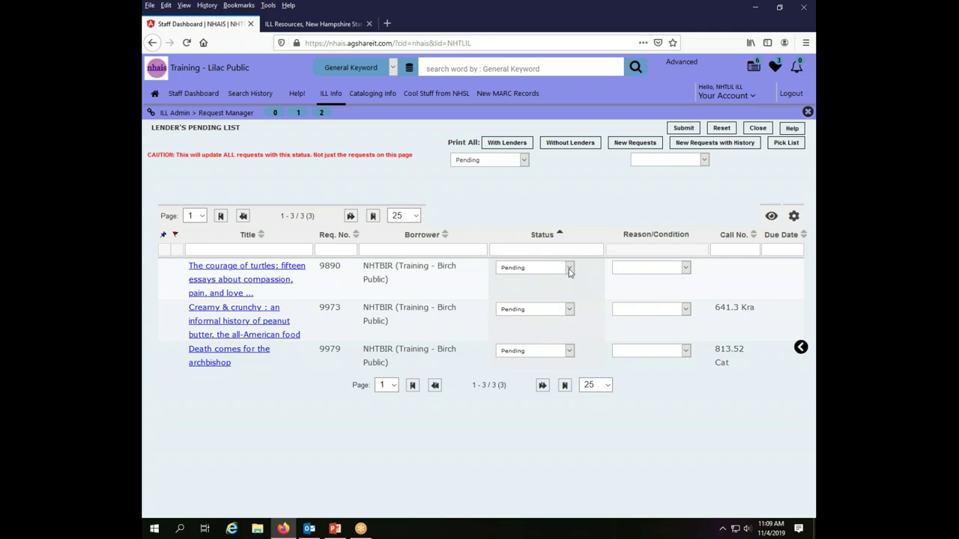
pyautogui.click(569, 270)
pyautogui.click(554, 300)
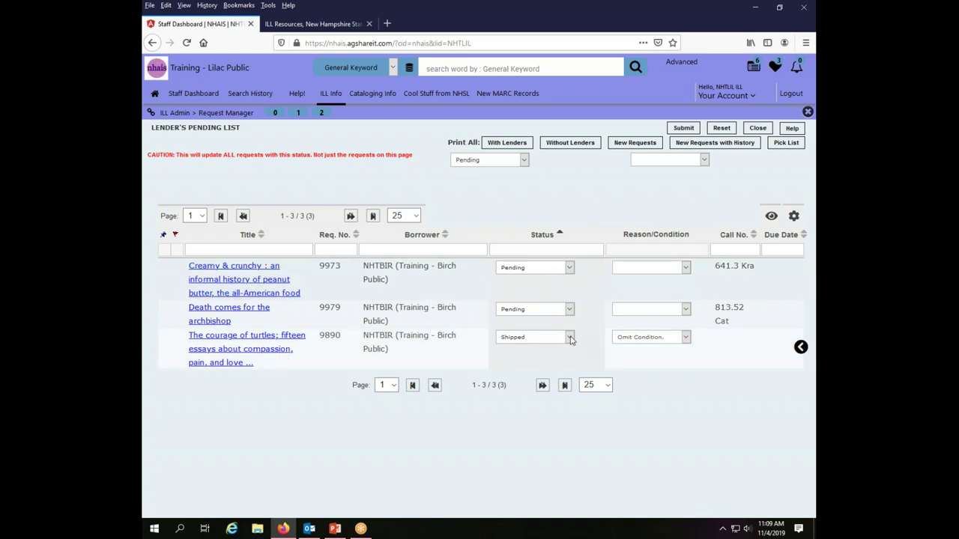
pyautogui.click(570, 338)
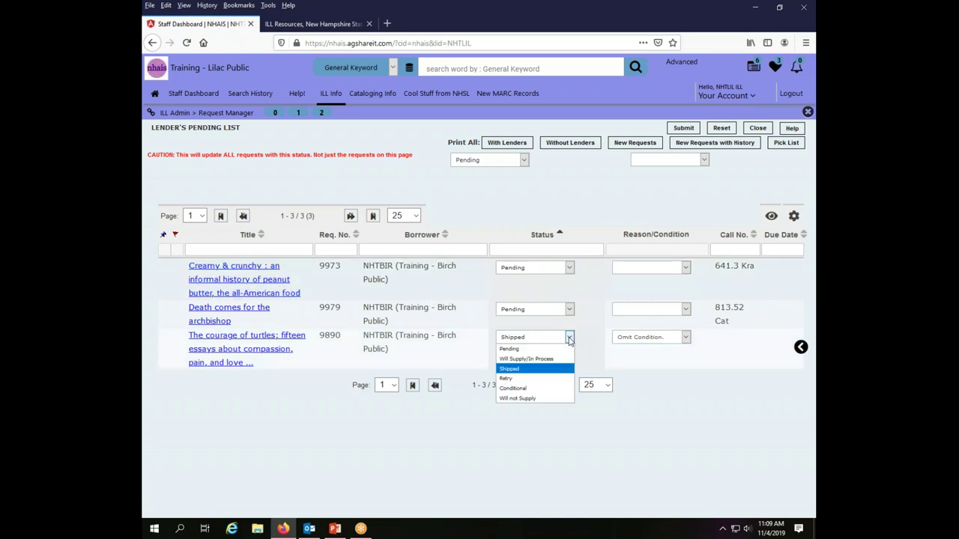
pyautogui.click(534, 369)
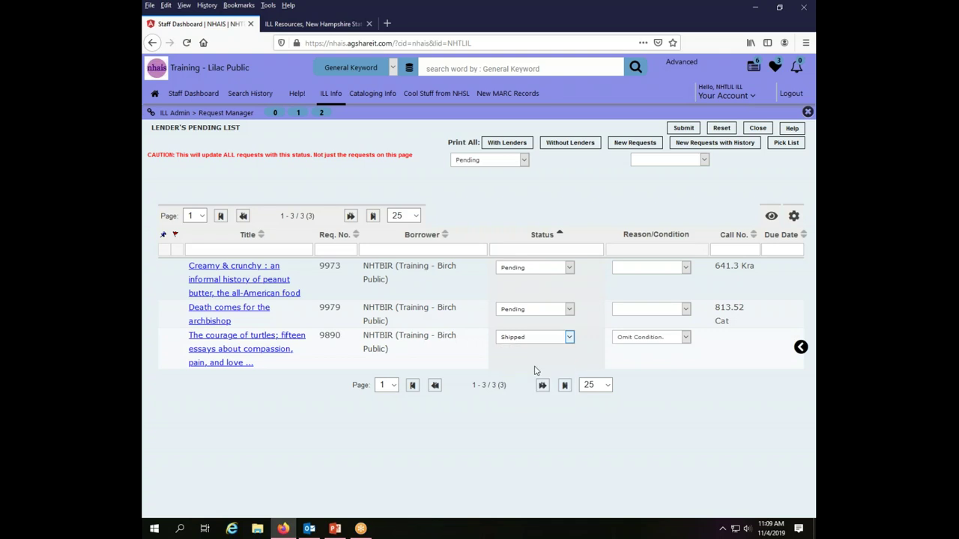
pyautogui.click(569, 270)
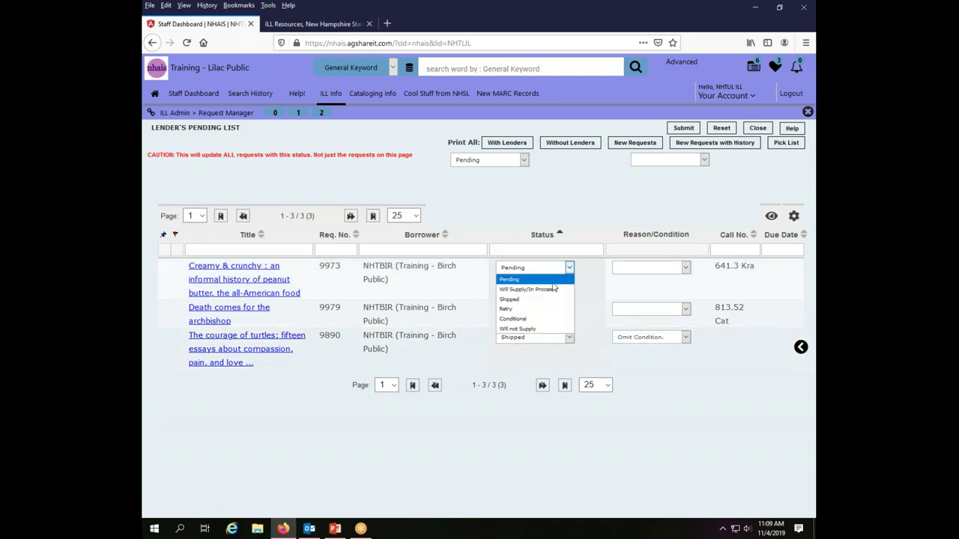
pyautogui.click(548, 302)
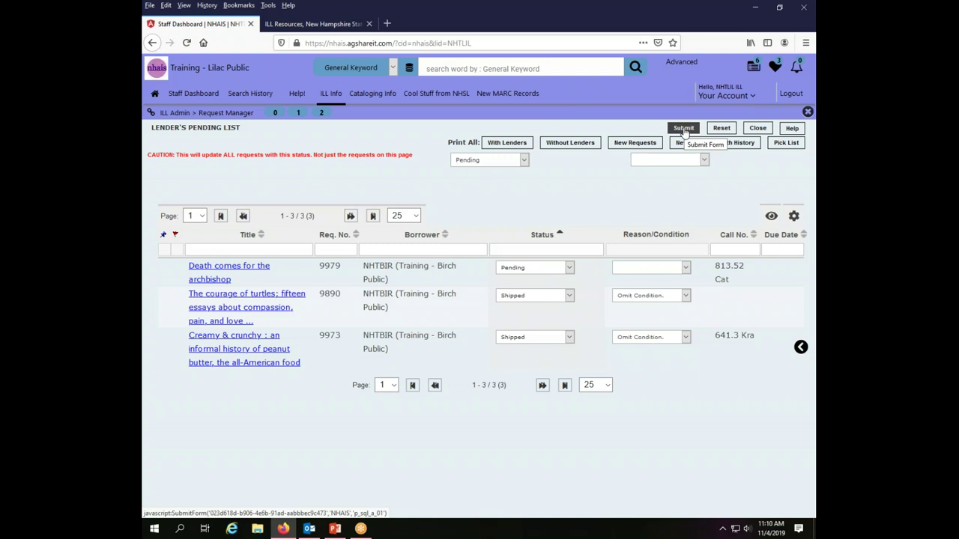
# - Save the Shipped statuses and open the 'Death comes for the archbishop' request 9979
pyautogui.click(683, 128)
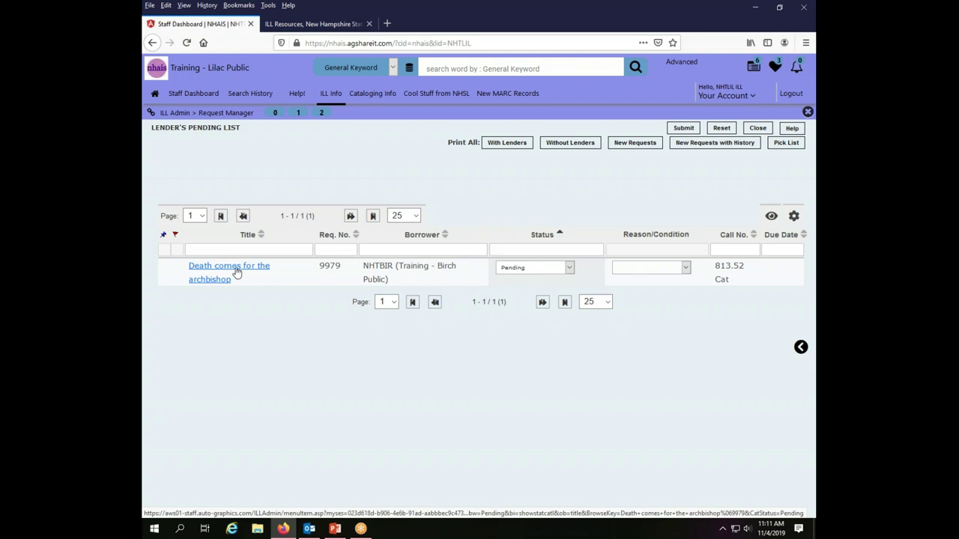
pyautogui.click(236, 271)
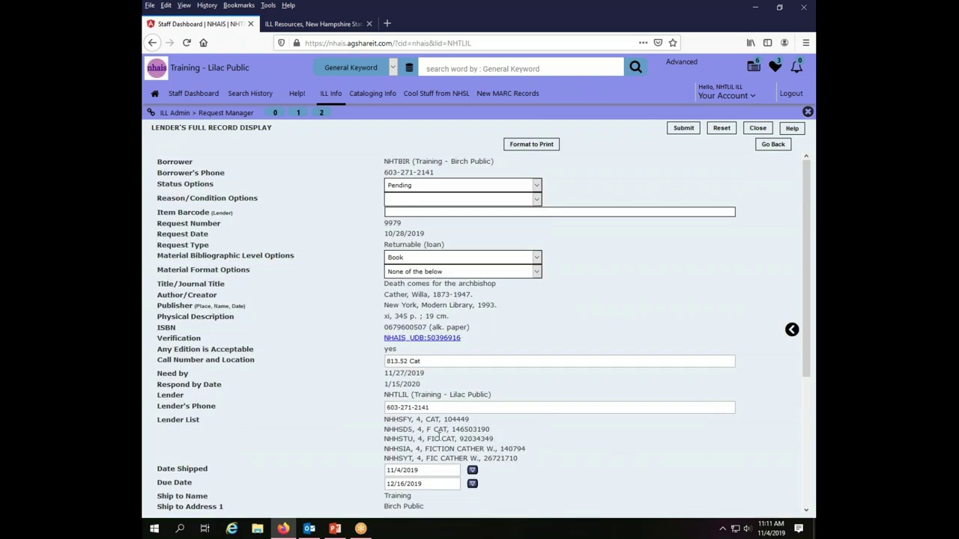
# - Change request 9979's due date from 12/16/2019 to 12/23/2019 with the calendar picker
pyautogui.moveTo(805, 228); pyautogui.dragTo(767, 390)
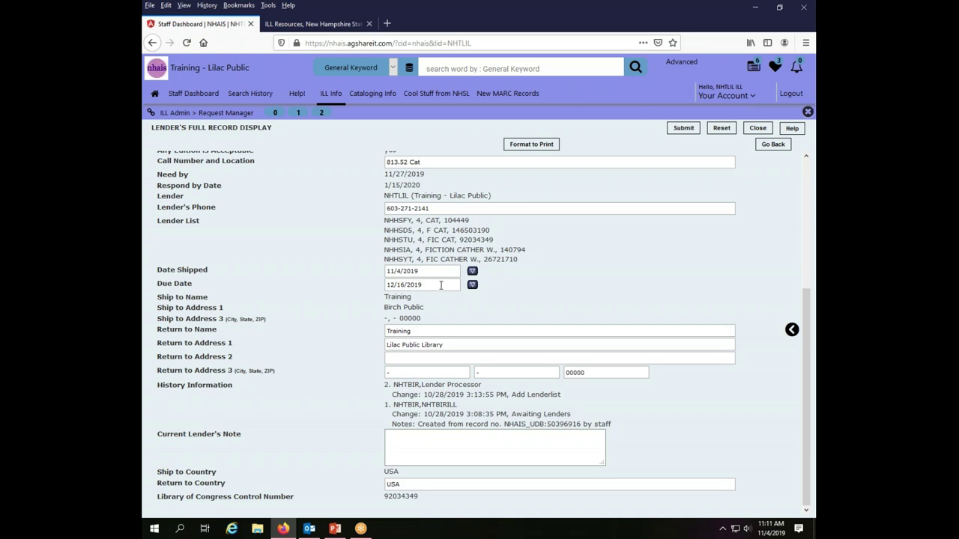
pyautogui.click(472, 287)
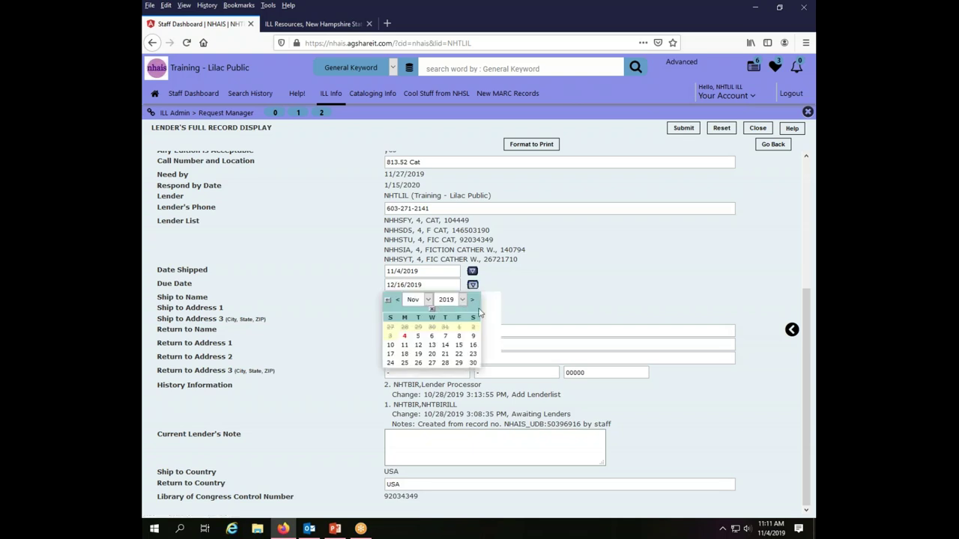
pyautogui.click(472, 299)
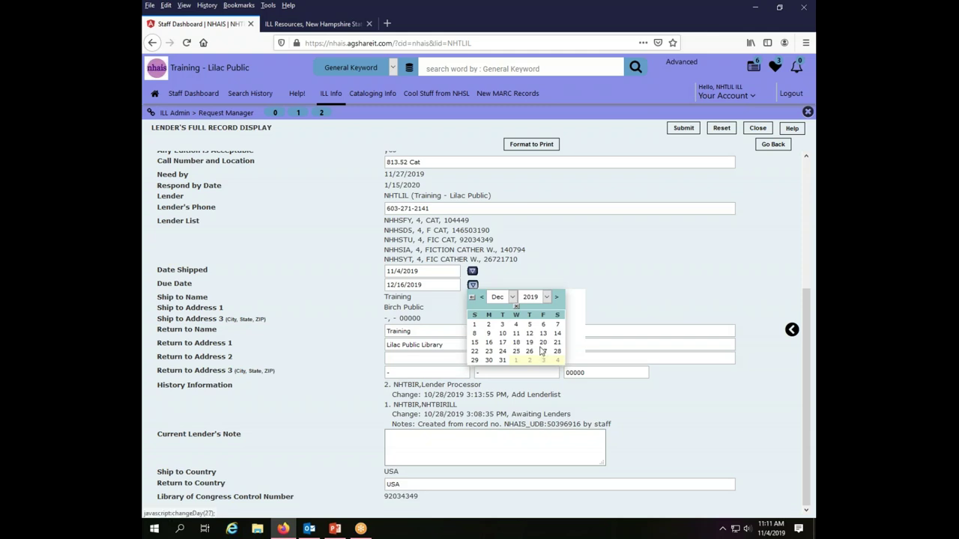
pyautogui.click(489, 351)
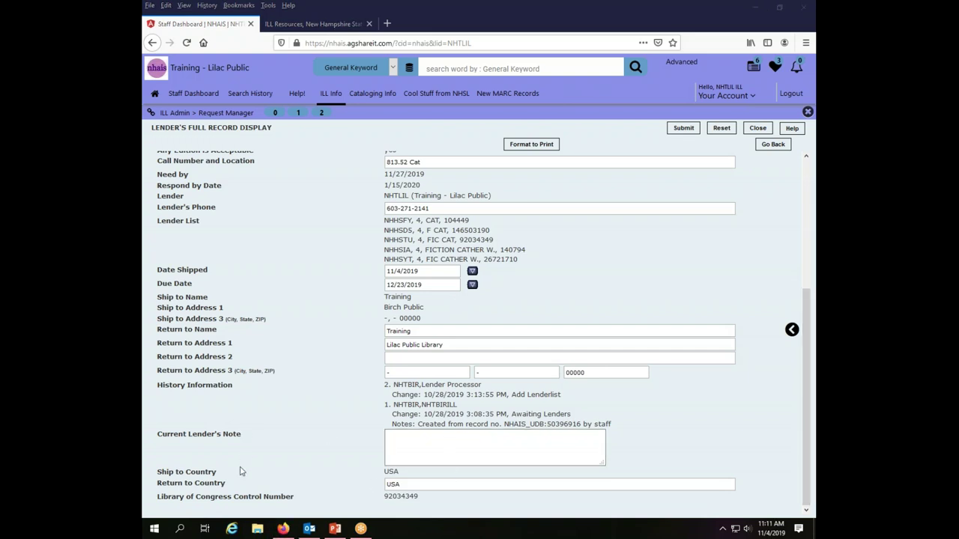
pyautogui.click(416, 435)
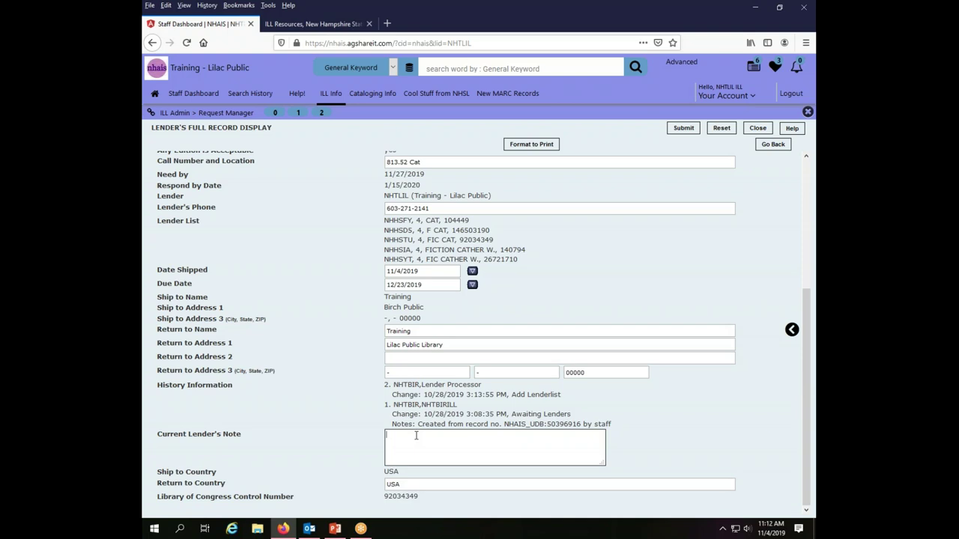
# - Write a lender's note giving an extra week because the library closes for painting on the due date
pyautogui.write('Giving you an extra week because we will be close')
pyautogui.write('d for painting on the normal due date.')
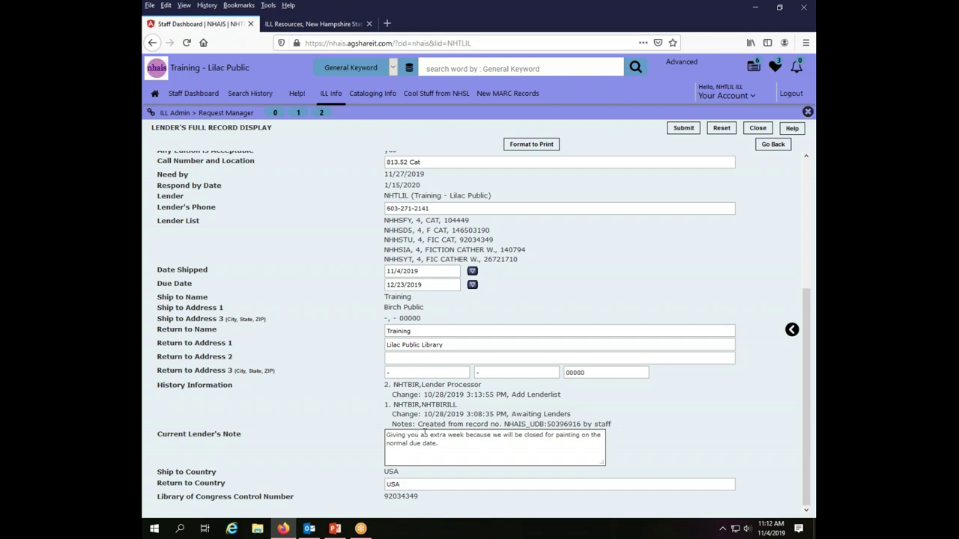
pyautogui.scroll(3, 811, 335)
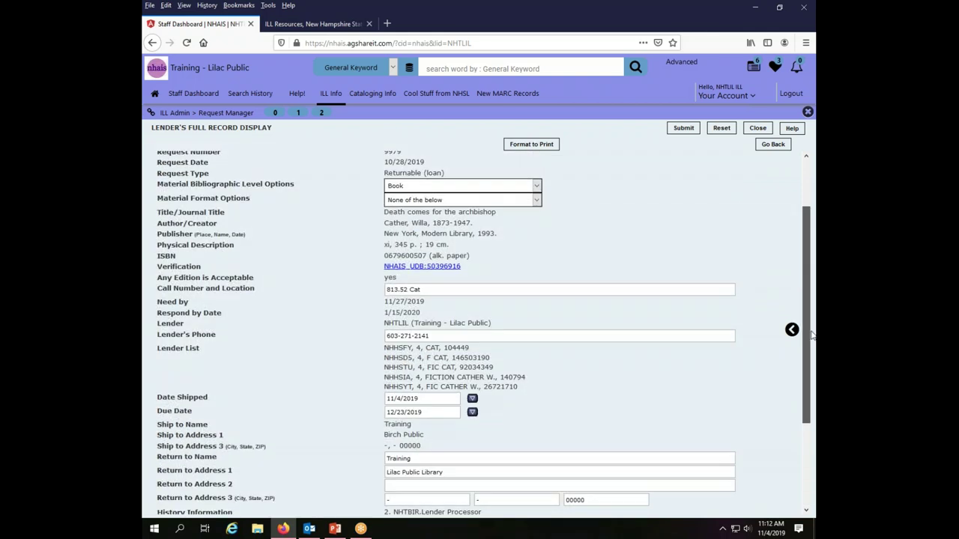
# - Set 'Death comes for the archbishop' (9979) to Shipped in Status Options and submit
pyautogui.scroll(1, 812, 335)
pyautogui.scroll(-2, 811, 335)
pyautogui.scroll(1, 811, 335)
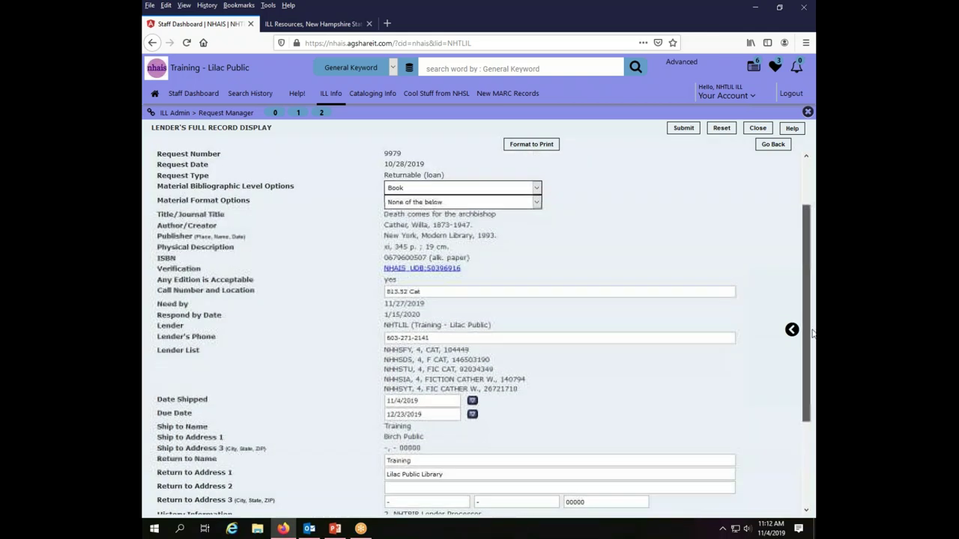
pyautogui.scroll(-2, 812, 335)
pyautogui.scroll(5, 812, 335)
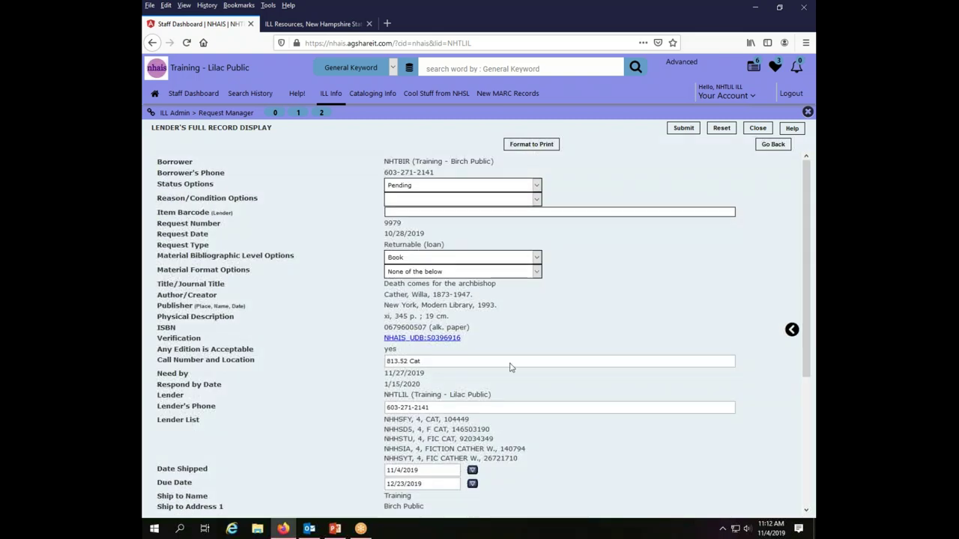
pyautogui.click(537, 184)
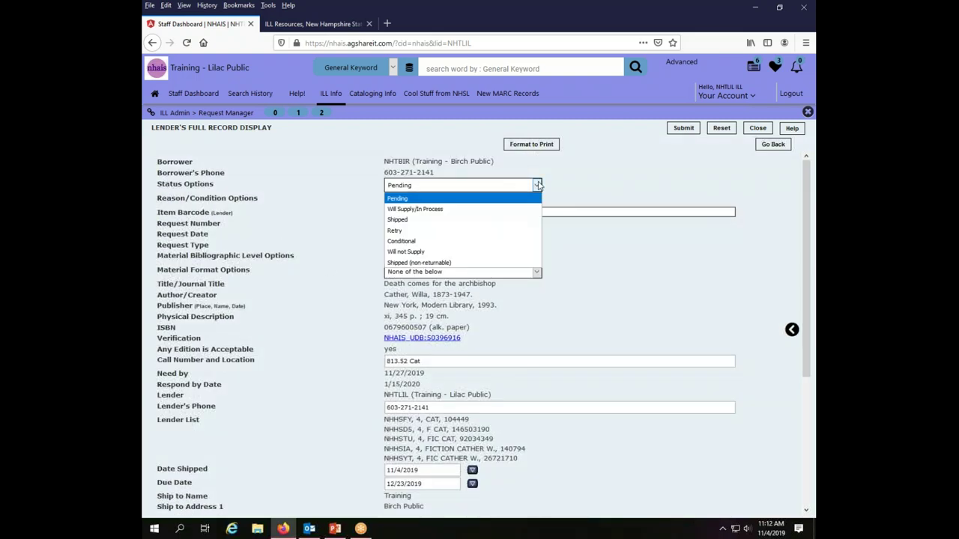
pyautogui.click(478, 220)
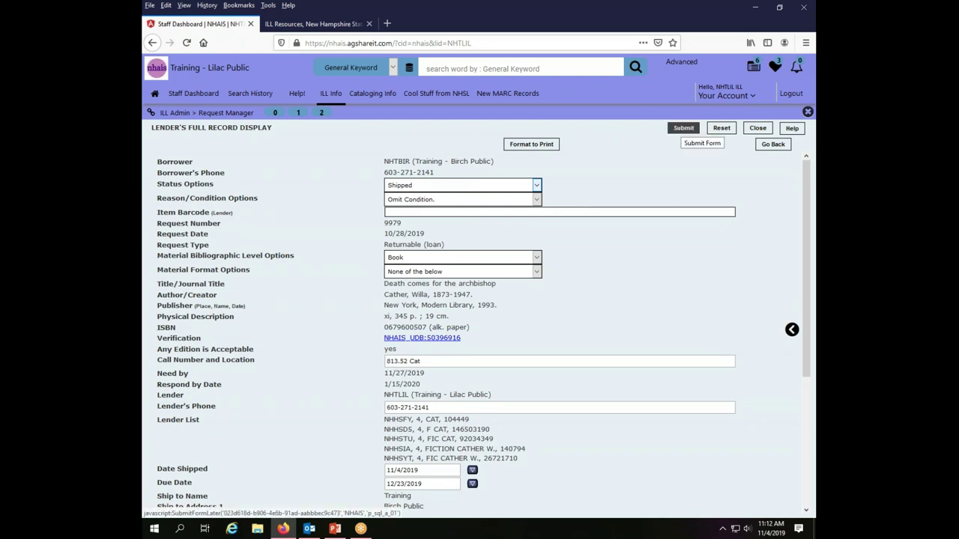
pyautogui.click(683, 128)
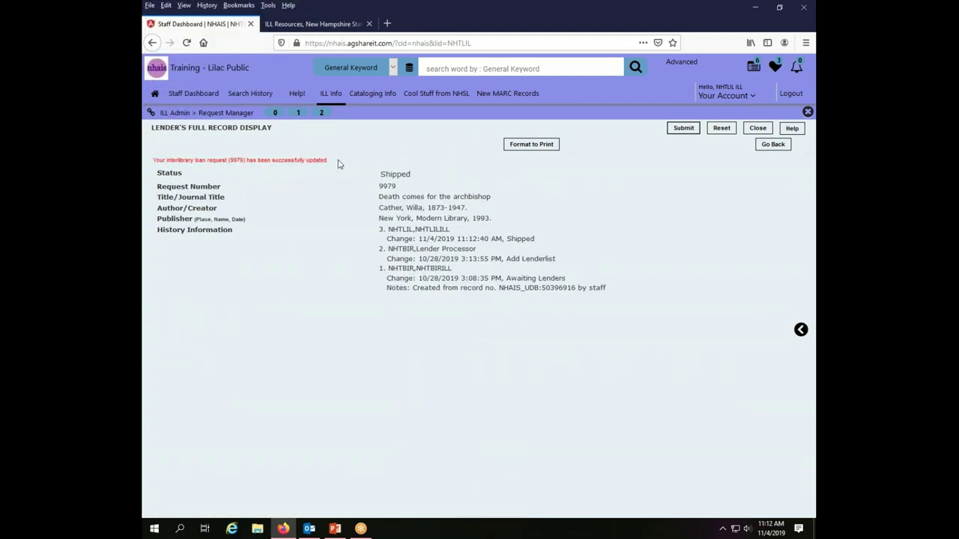
# - Go back to the Lender's Pending List, now showing no remaining requests
pyautogui.click(772, 147)
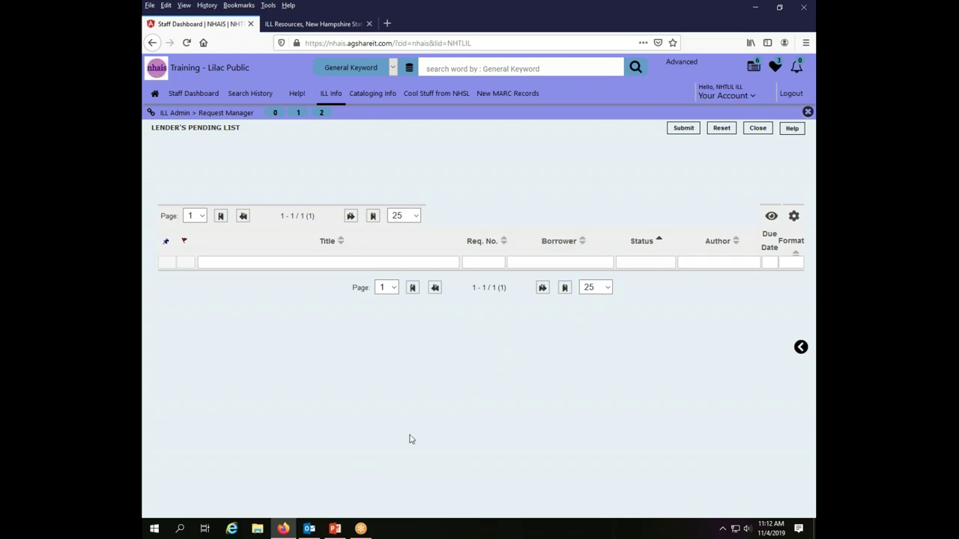
# - Show the Request Manager summary: 0 pending lender requests, 3 shipped items awaiting partner response
pyautogui.click(274, 114)
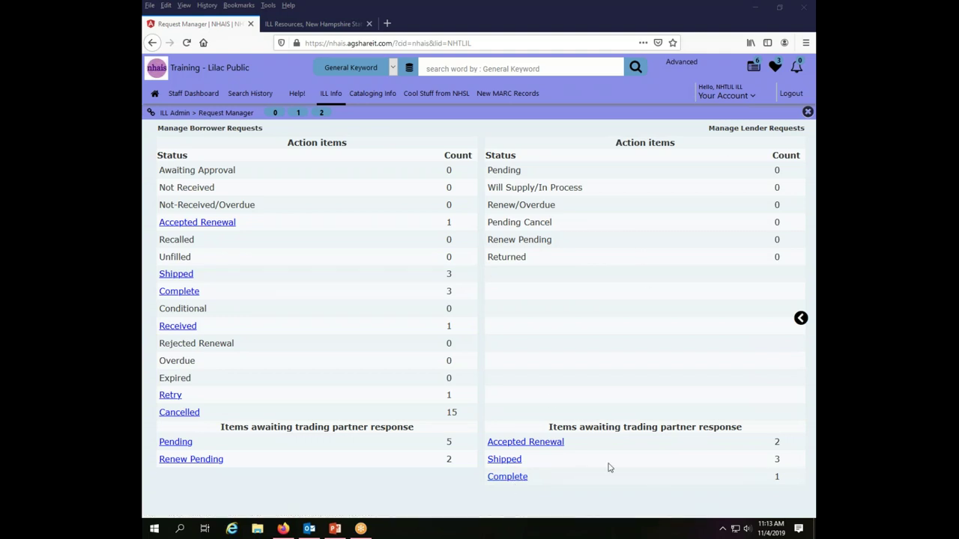
pyautogui.moveTo(548, 427); pyautogui.dragTo(747, 433)
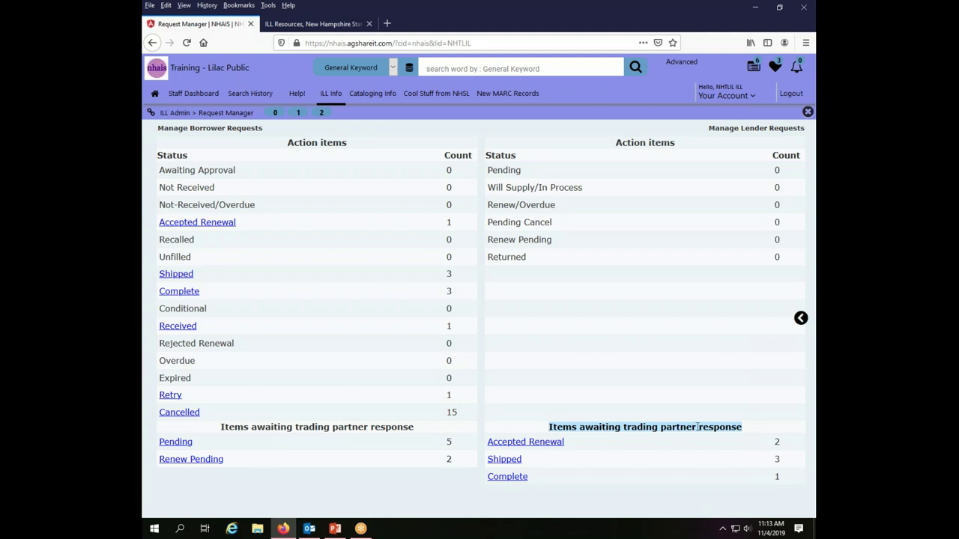